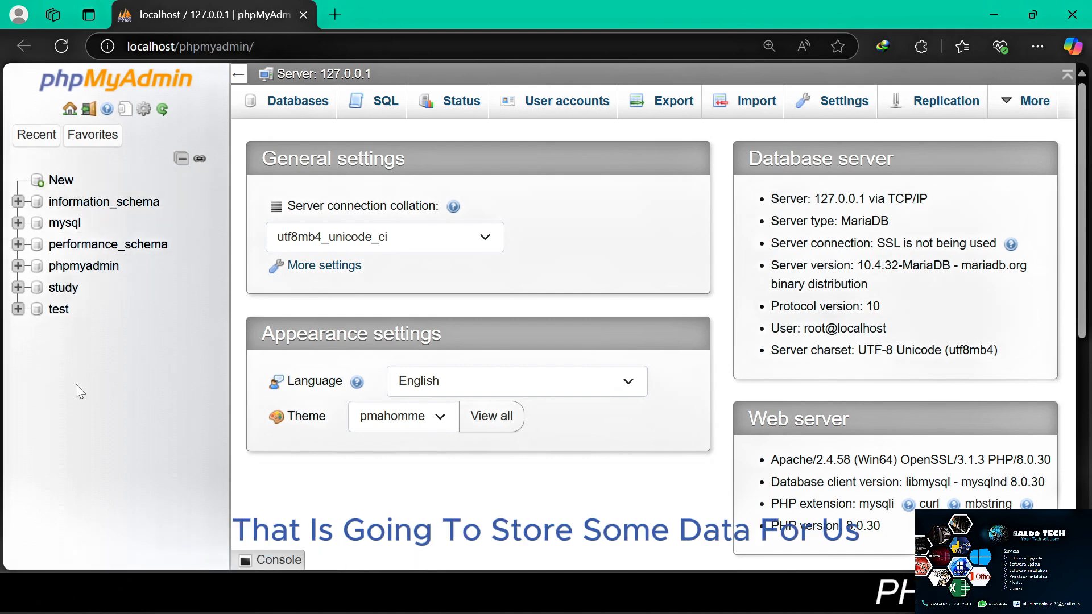
Create a new database named discussion with the utf8mb4_general_ci collation
left_click(55, 180)
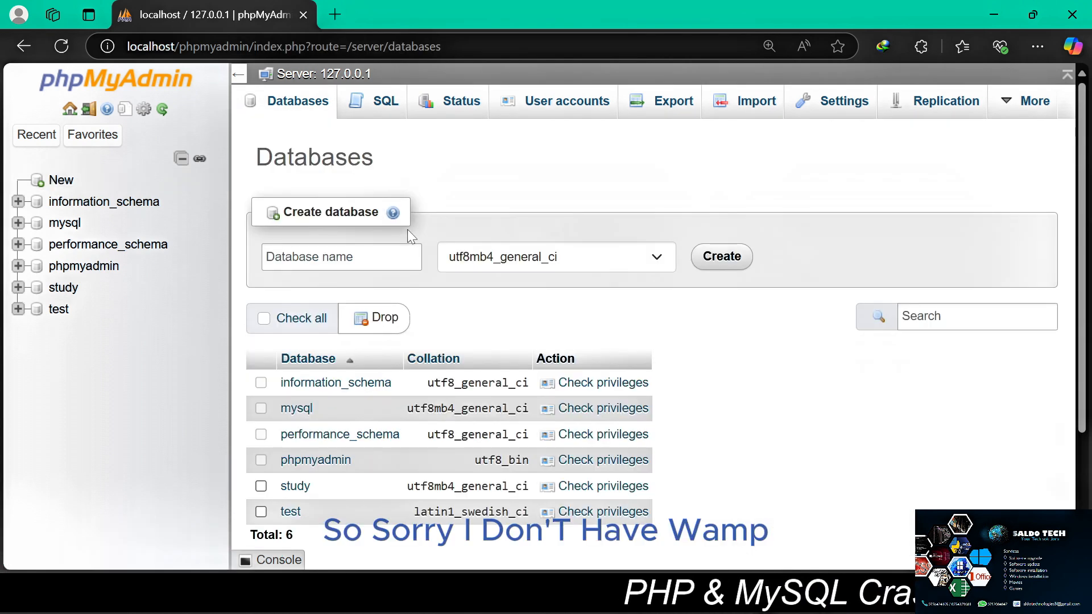
scroll(535, 316, "down", 1)
scroll(535, 316, "up", 1)
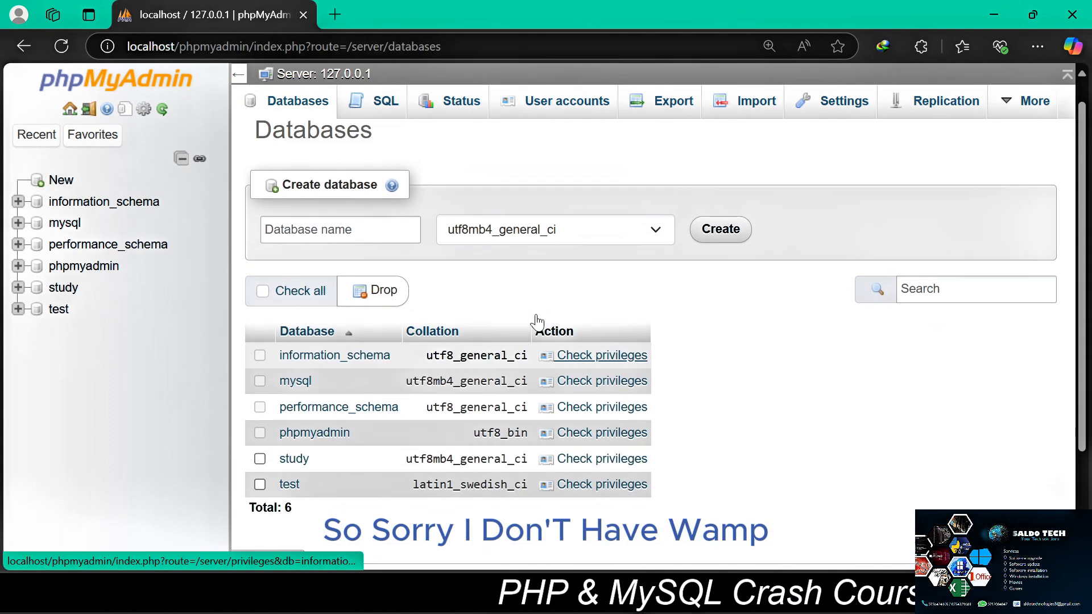
scroll(536, 321, "down", 3)
scroll(536, 321, "up", 3)
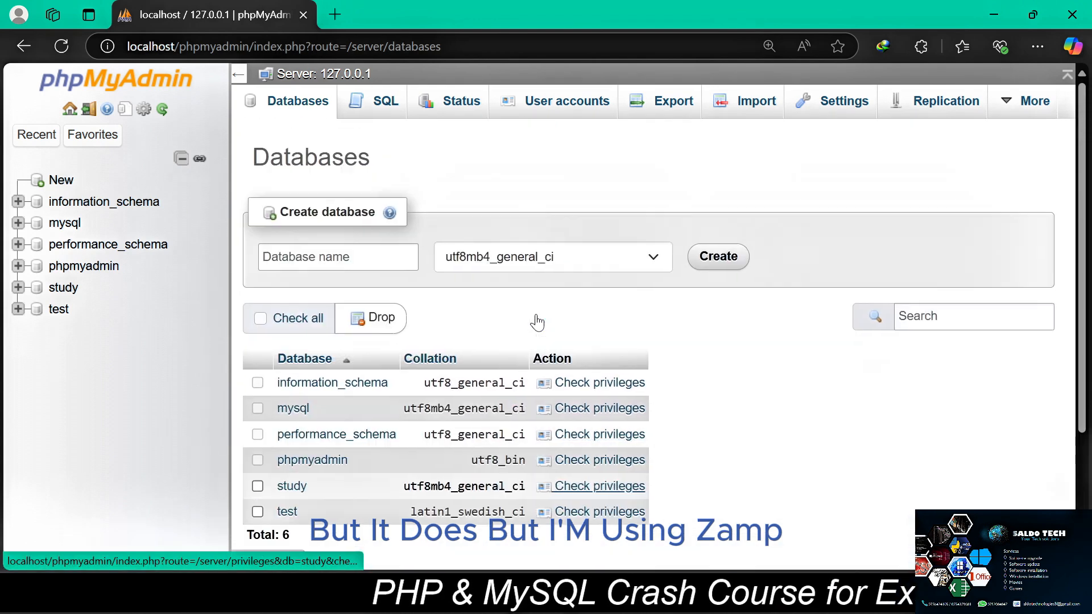
left_click(338, 258)
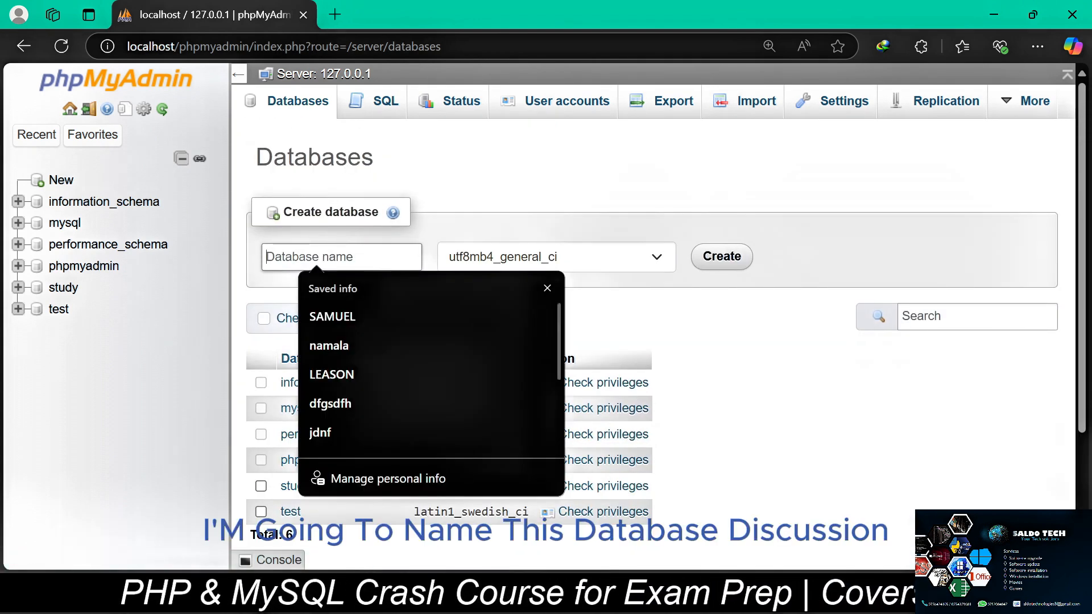
type("d")
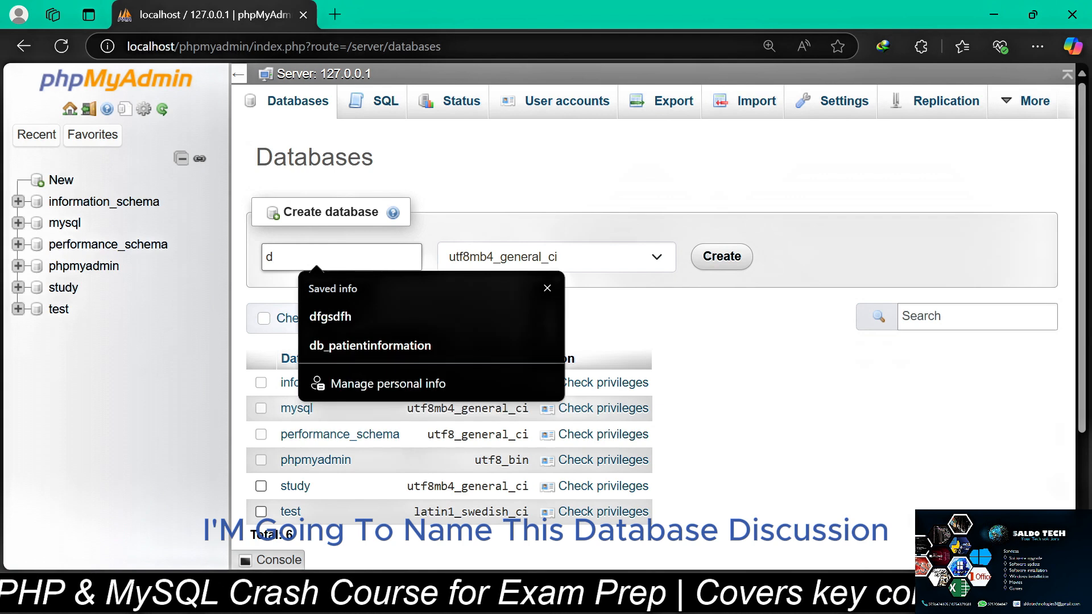
type("iscu")
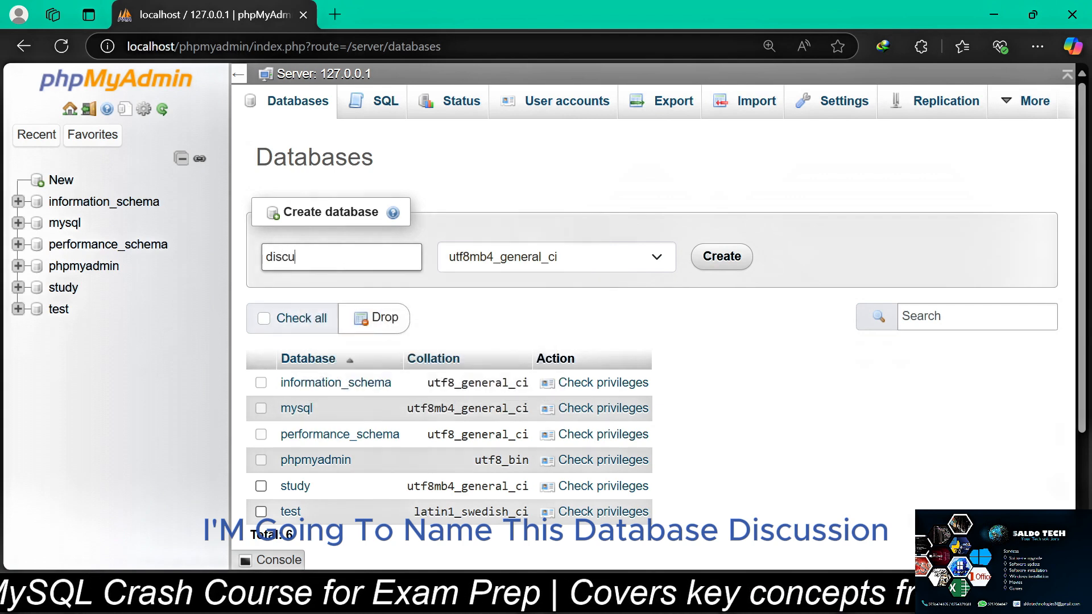
type("ssion")
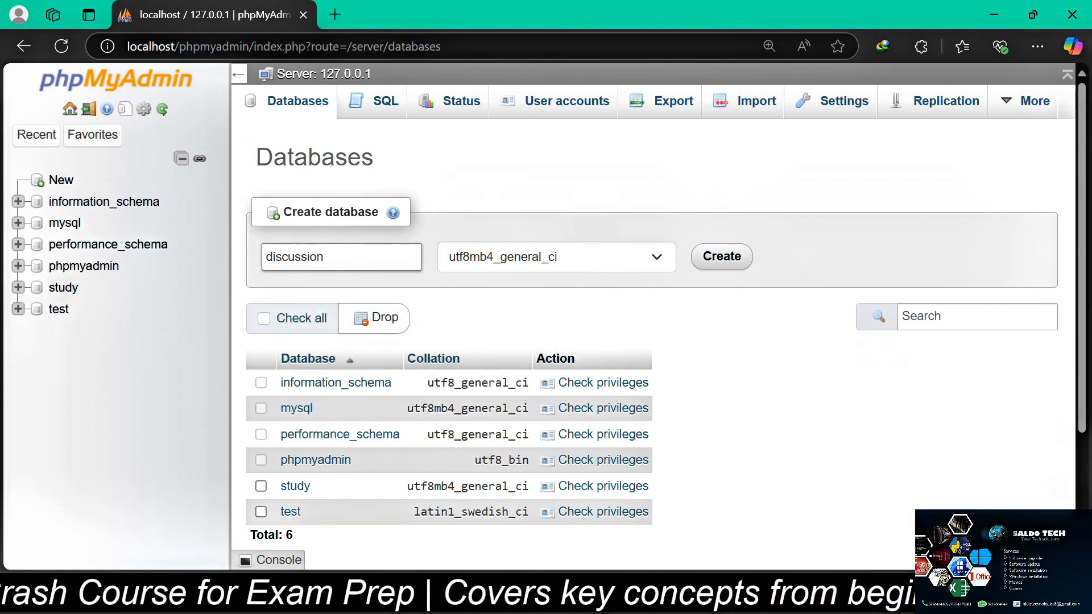
scroll(449, 300, "down", 1)
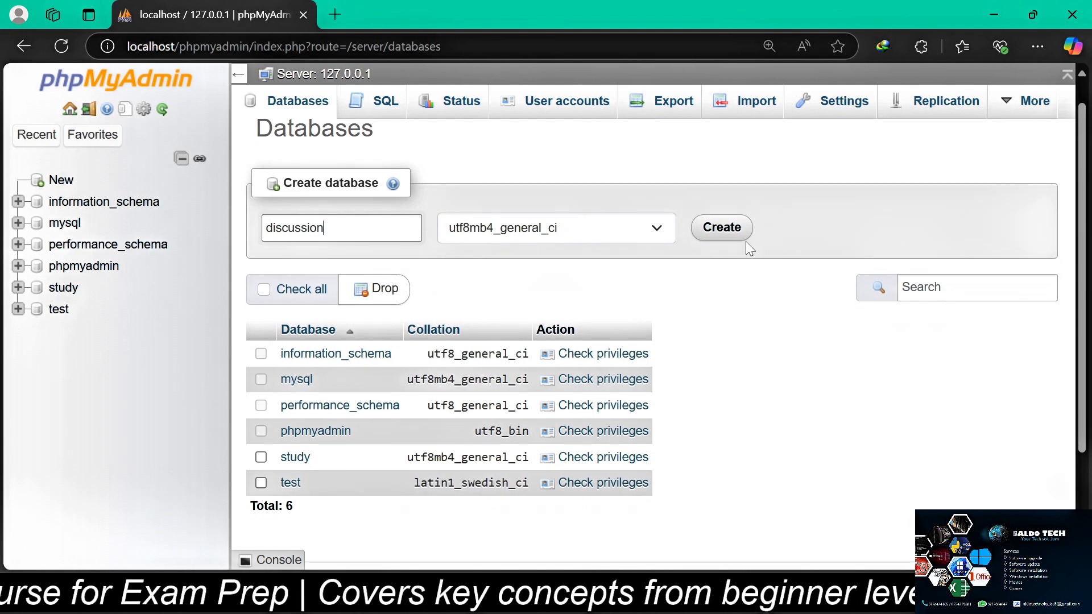
left_click(742, 233)
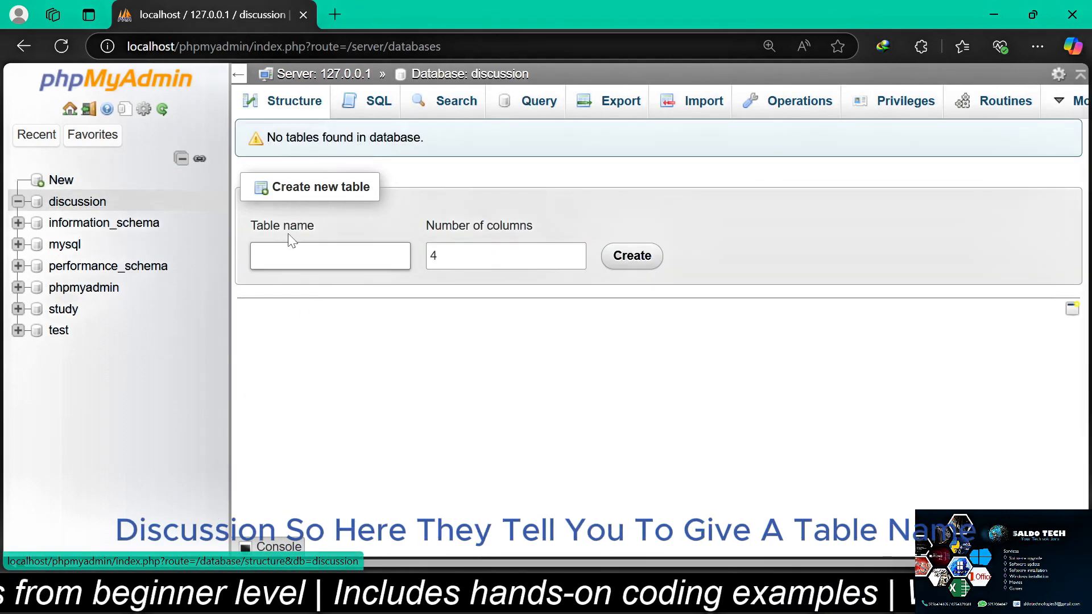
Start a new table named users with 5 columns in the discussion database
left_click(255, 256)
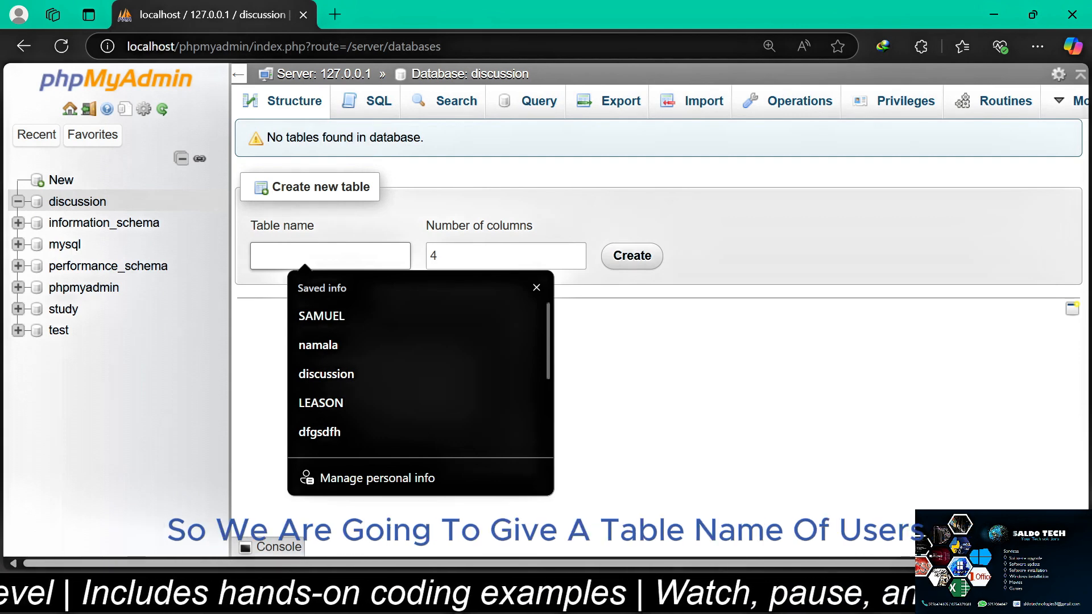
type("users")
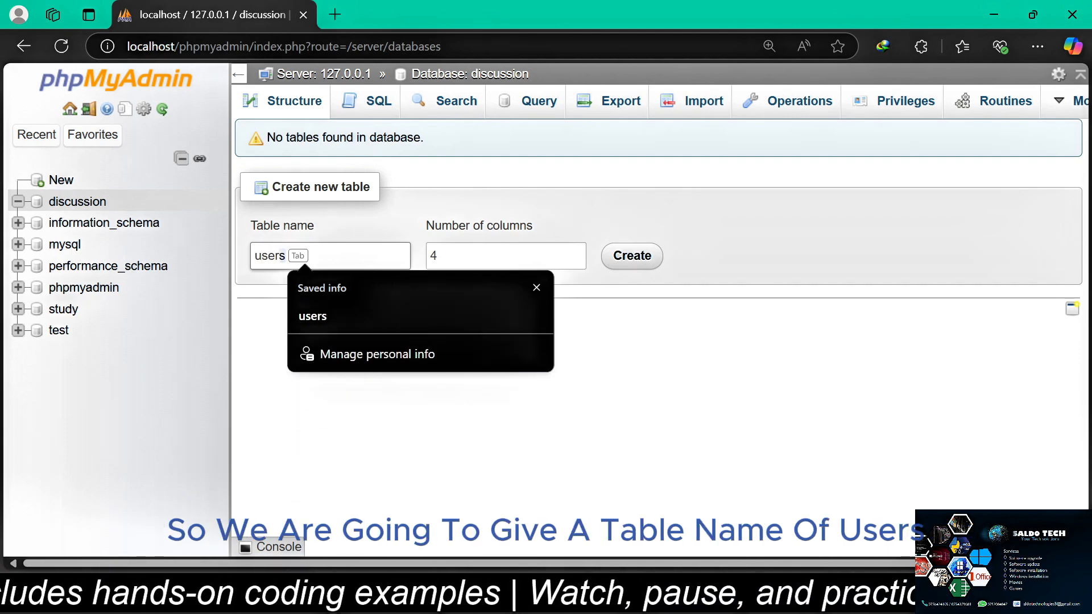
left_click(439, 256)
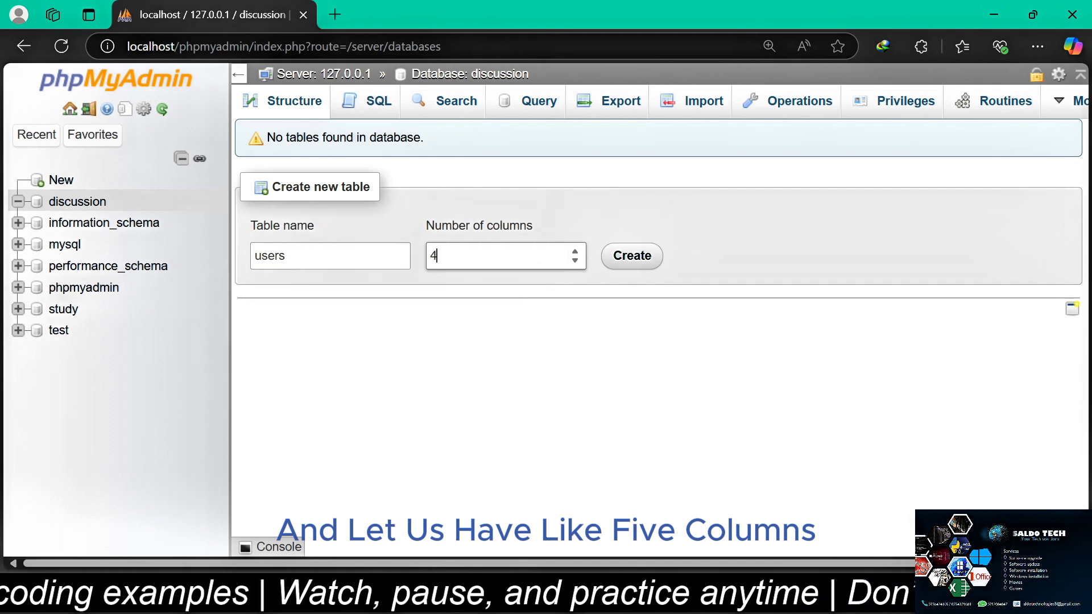
left_click(630, 256)
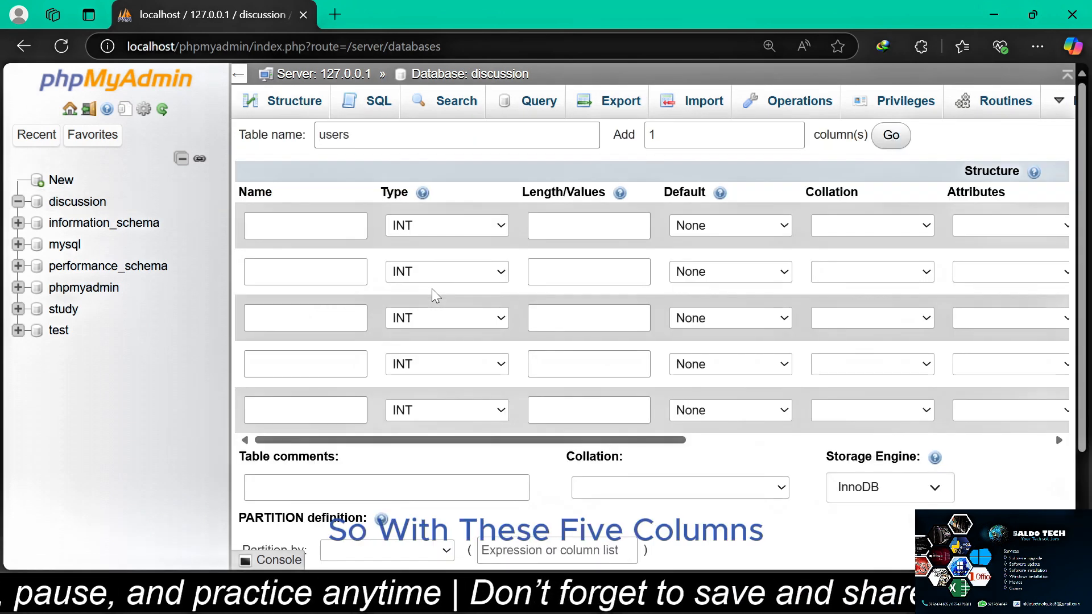
Name the five columns of the users table user_id, name, phone_number, email and message
left_click(305, 226)
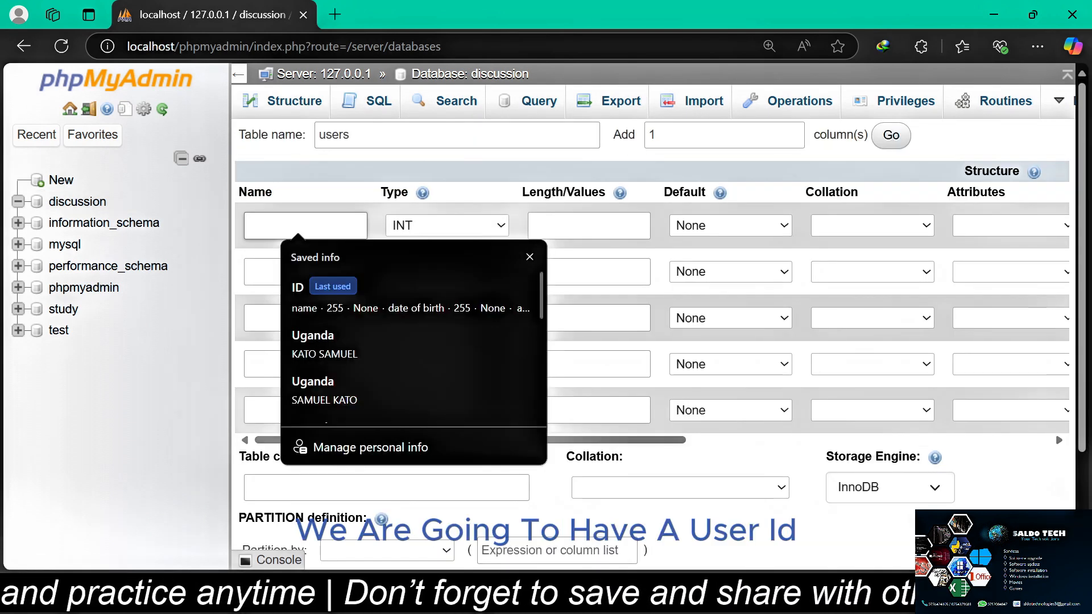
type("user_id")
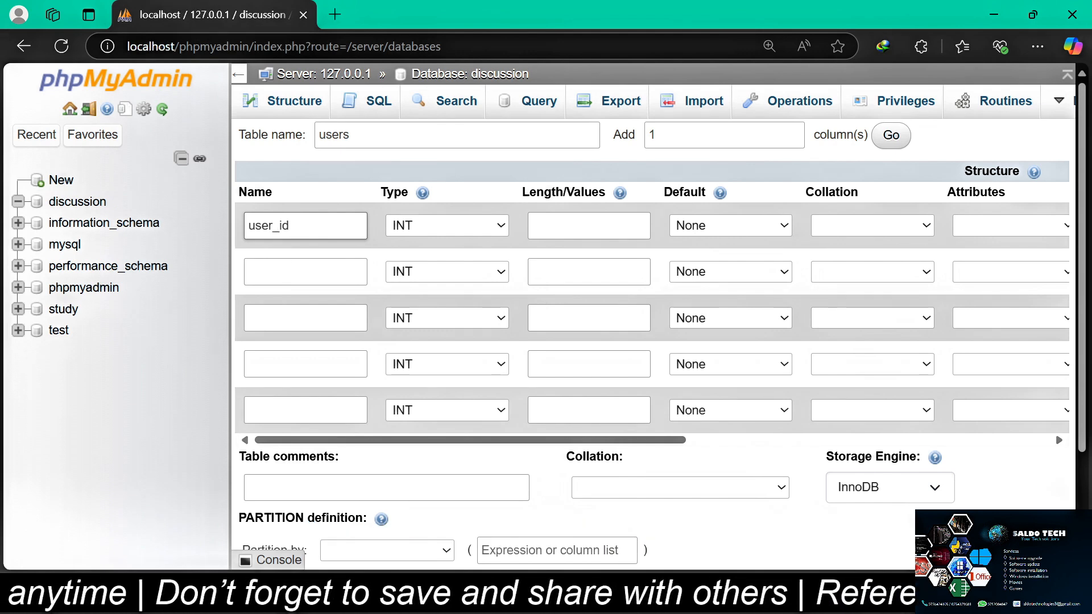
left_click(306, 272)
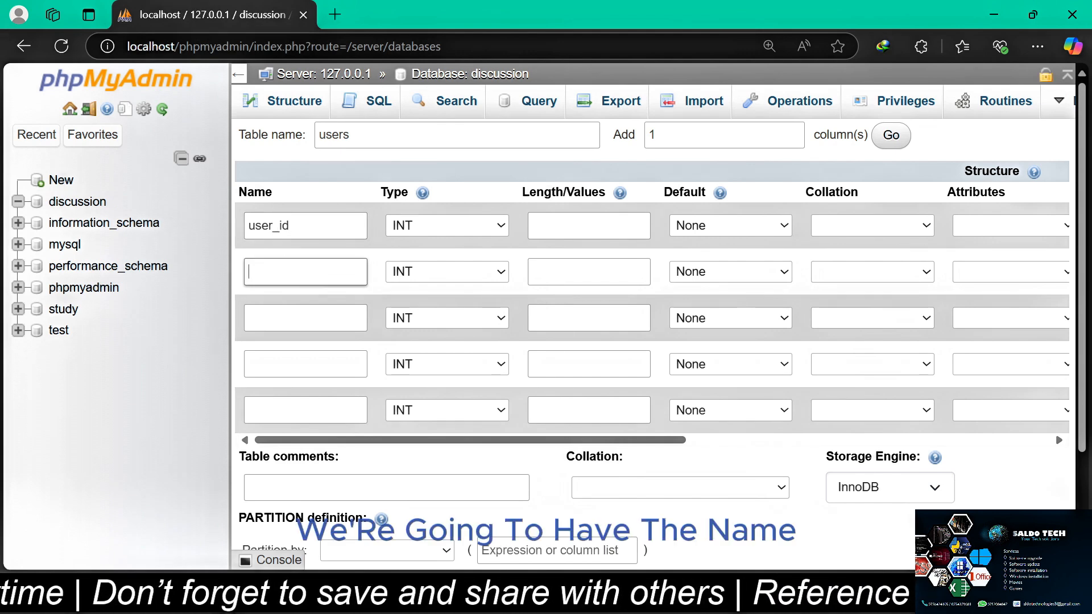
type("name")
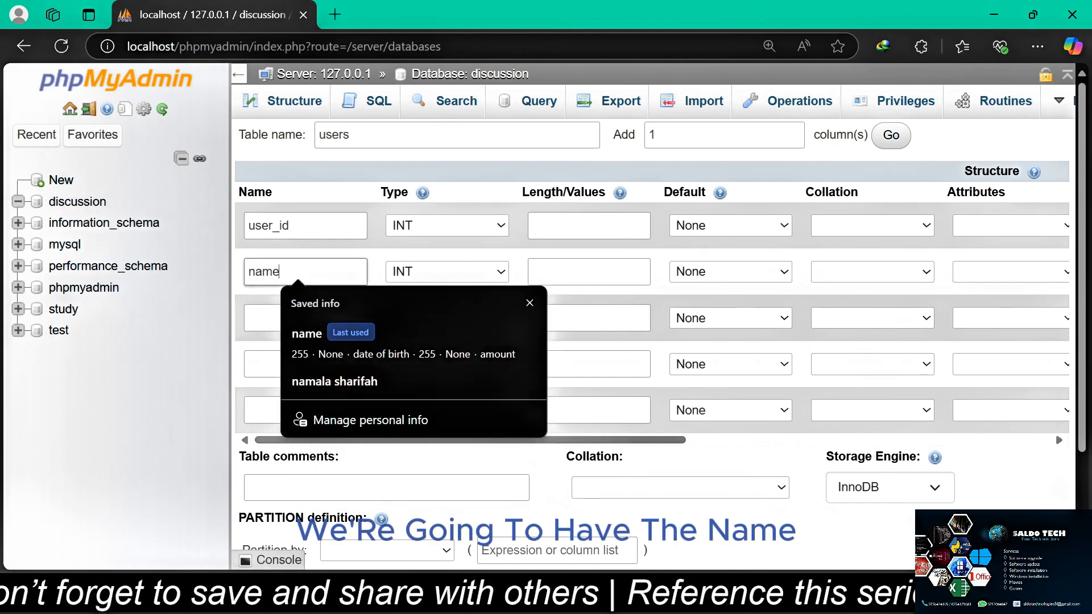
left_click(306, 318)
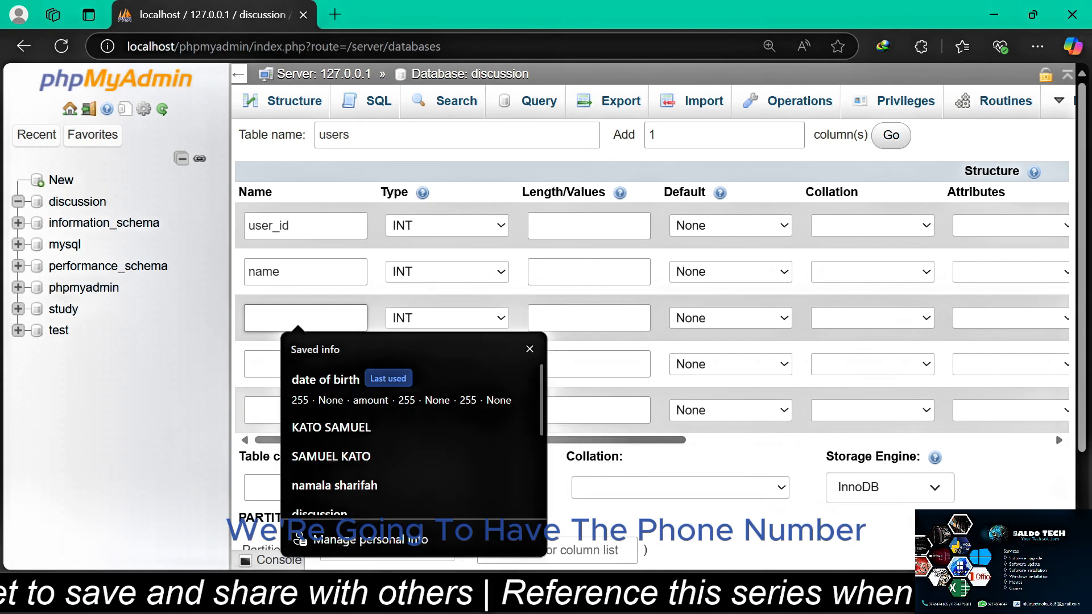
type("phone_number")
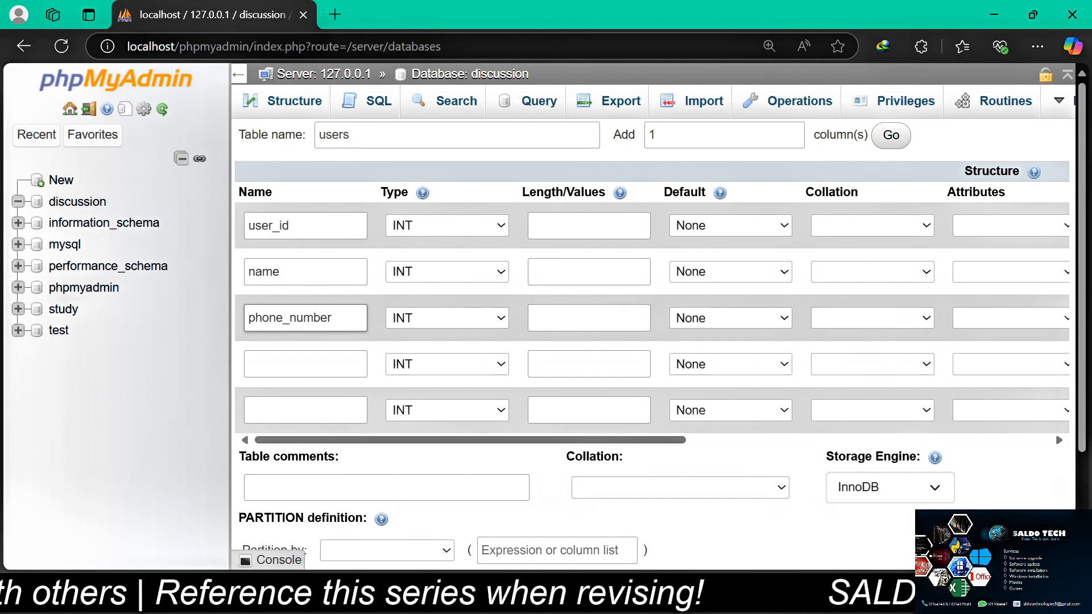
left_click(306, 364)
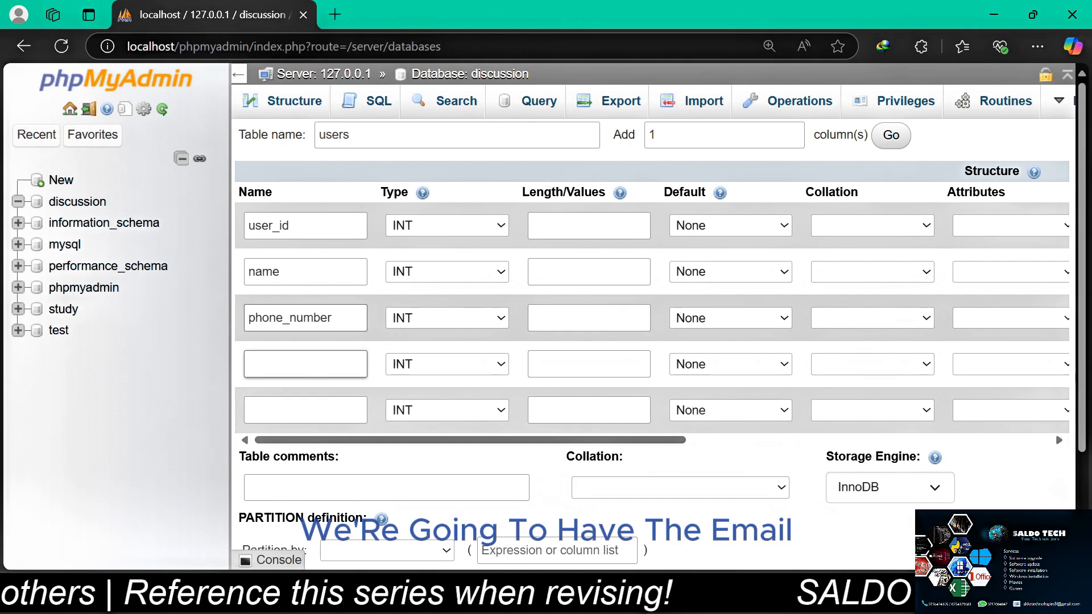
type("email")
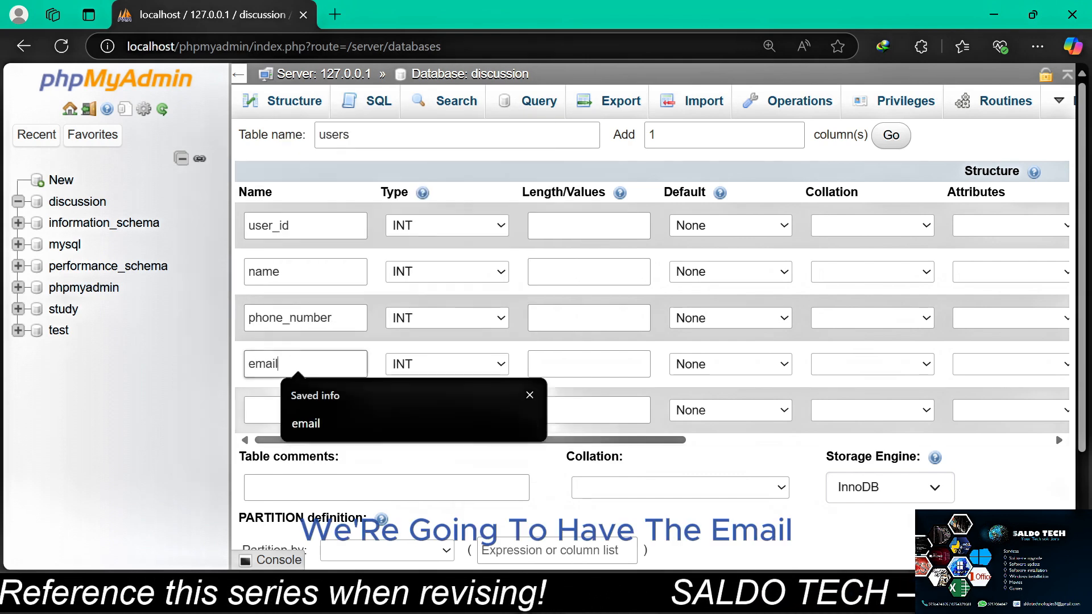
left_click(306, 411)
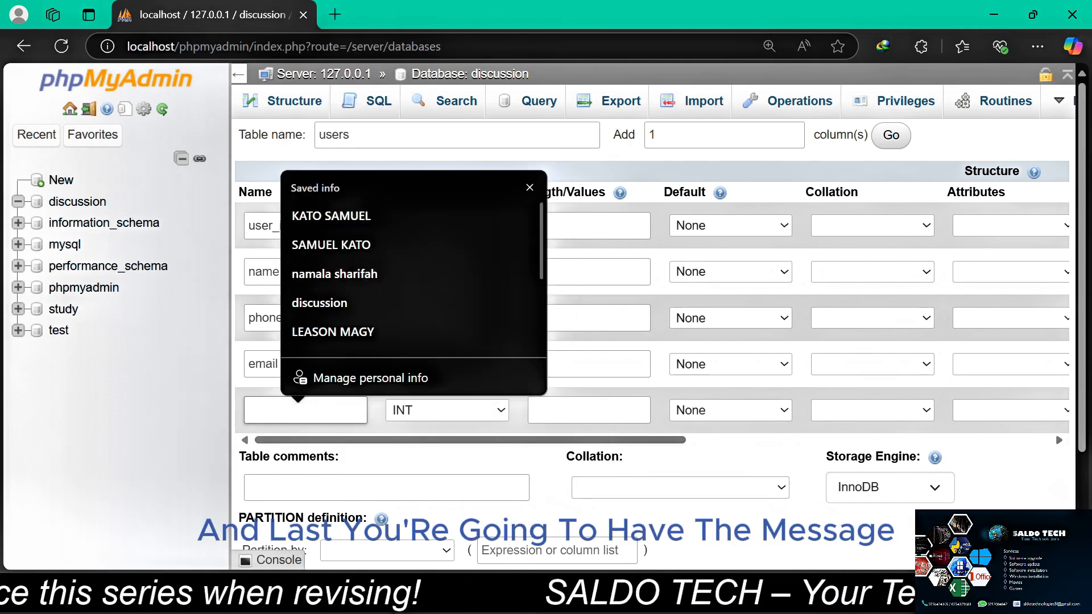
type("message")
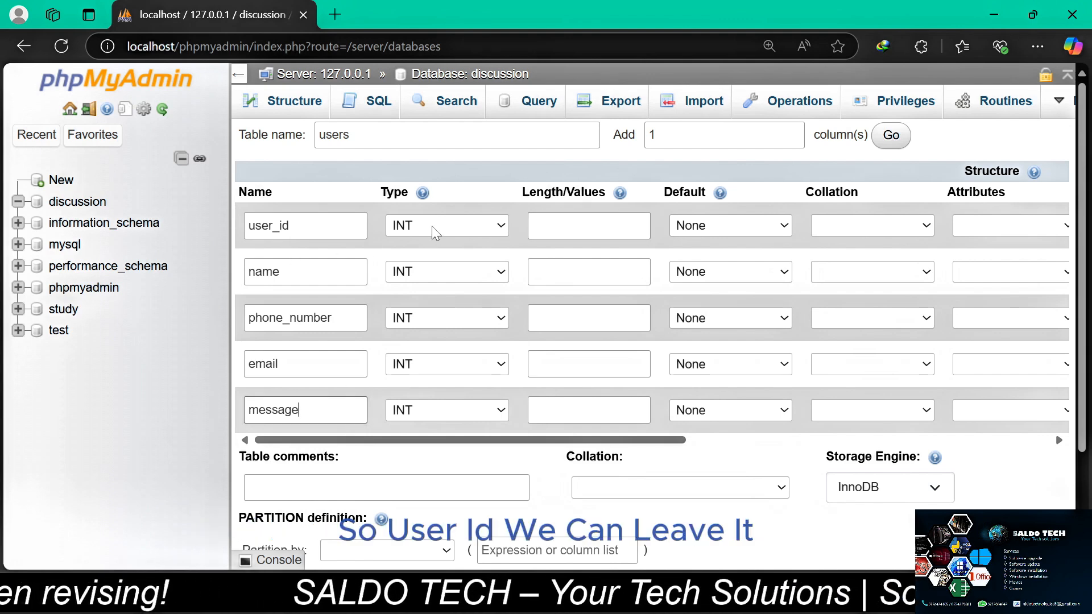
Set the data type of the name column to VARCHAR and choose INT for phone_number
left_click(501, 273)
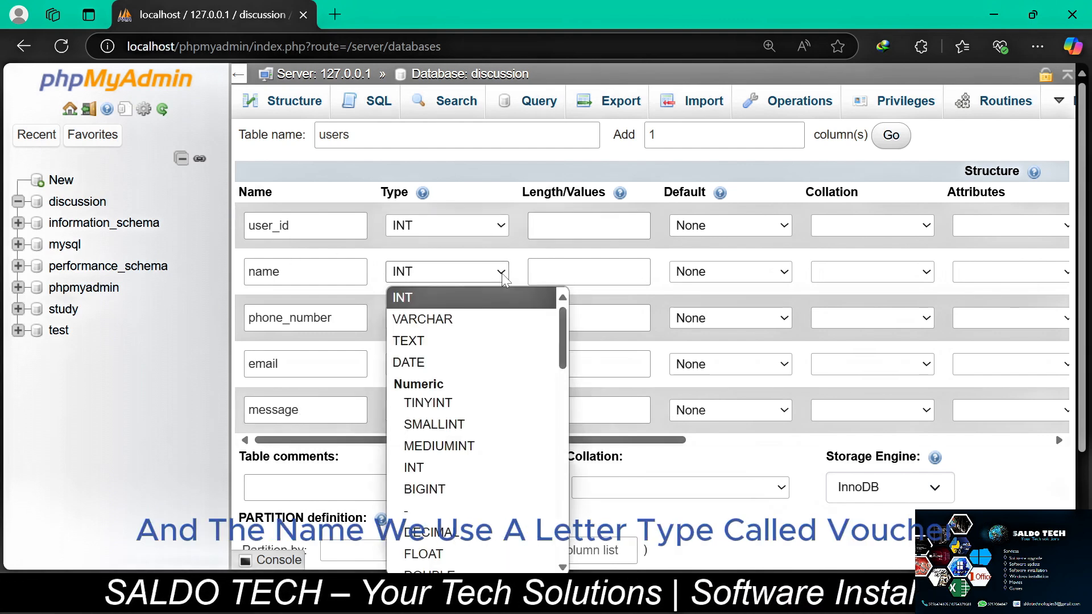
left_click(421, 321)
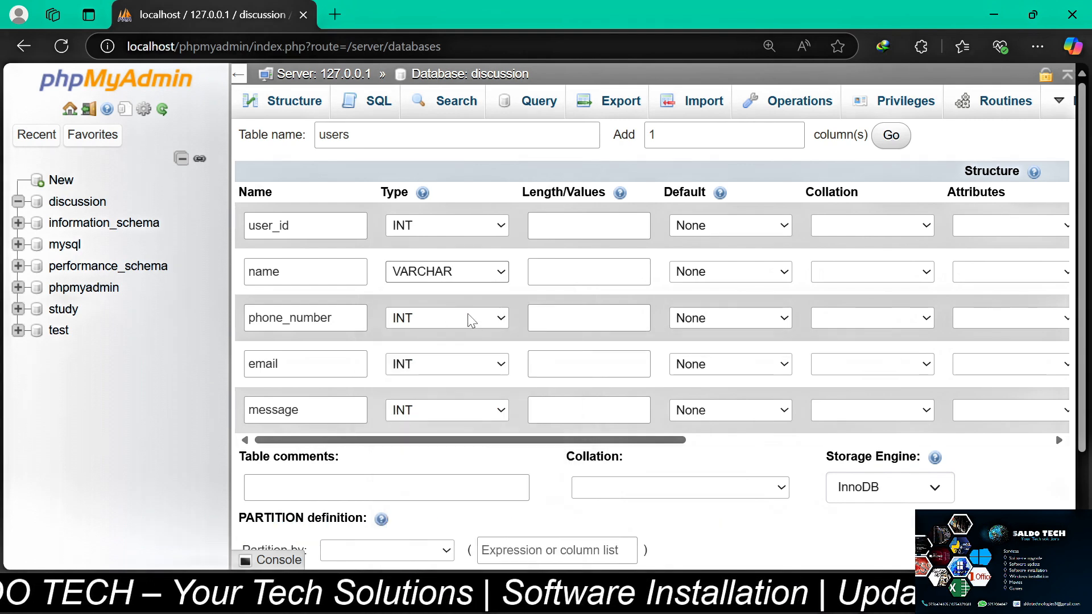
left_click(502, 318)
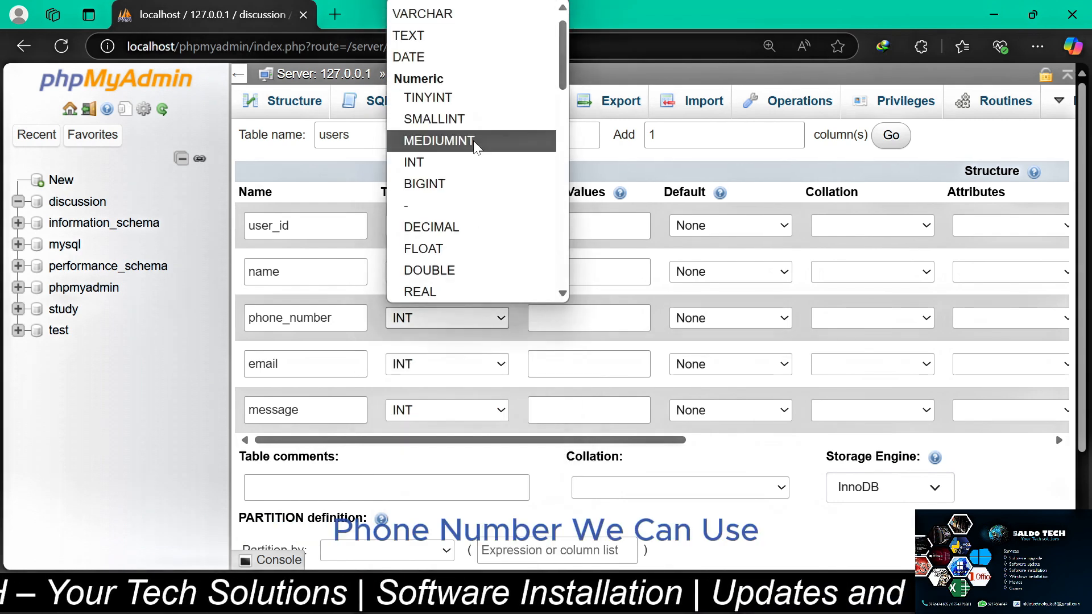
scroll(421, 67, "up", 1)
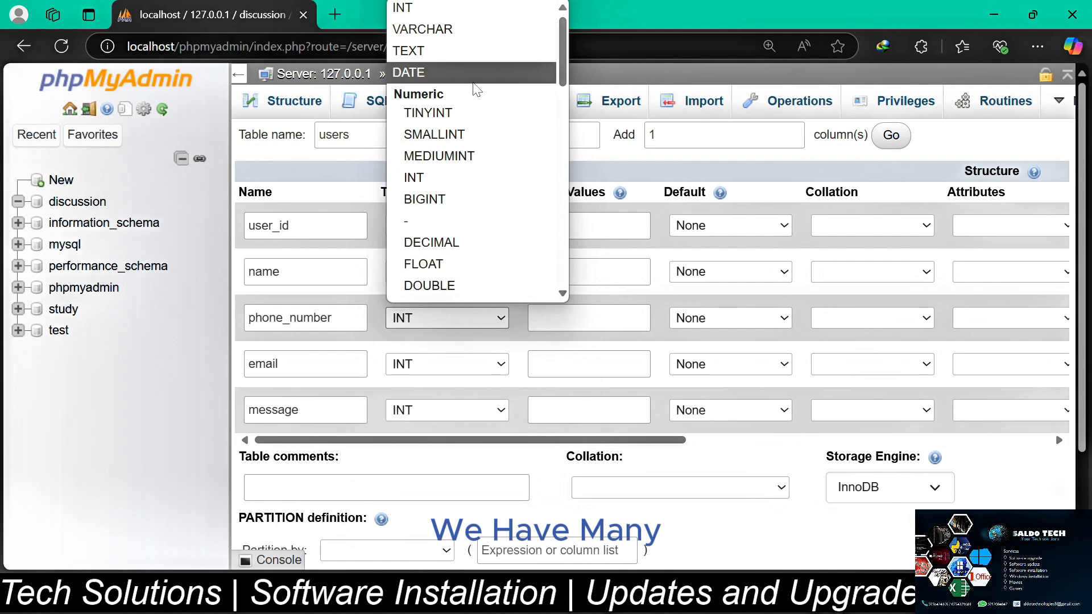
scroll(475, 88, "down", 5)
scroll(475, 88, "down", 12)
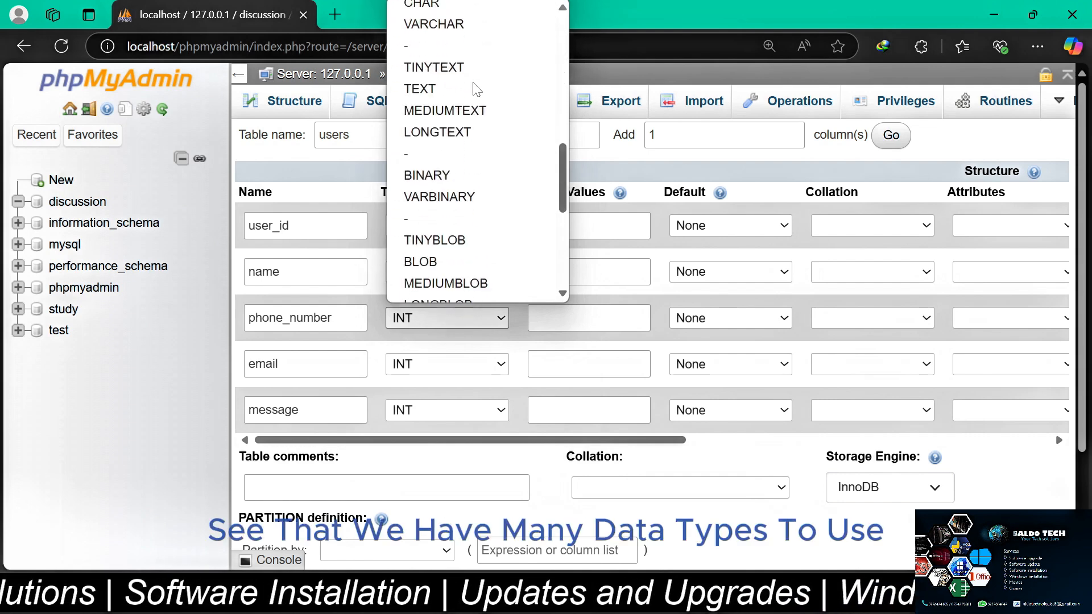
scroll(476, 87, "up", 15)
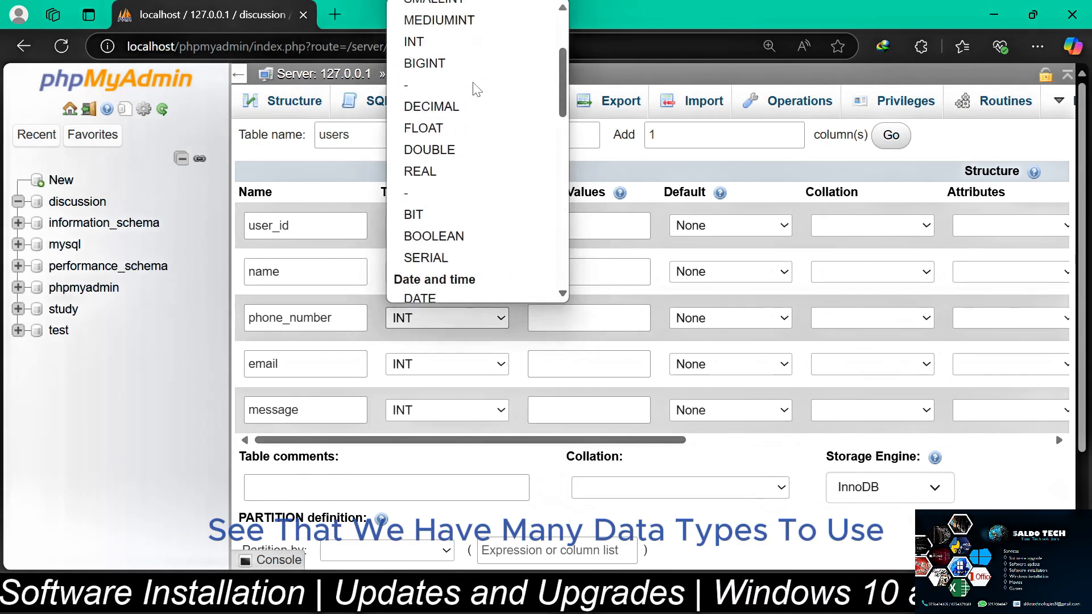
left_click(407, 8)
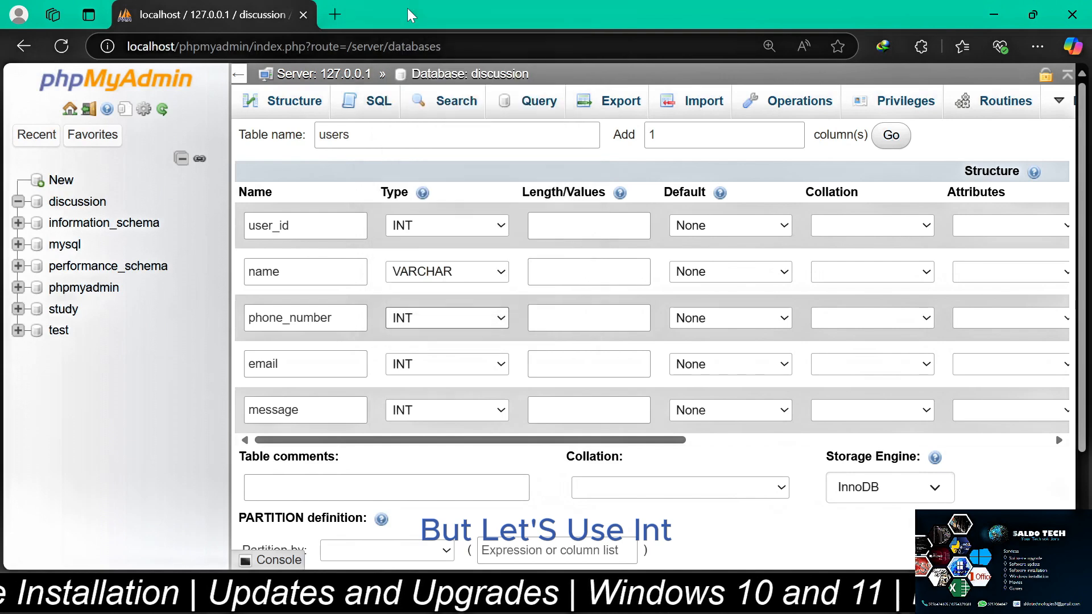
Set the data type of both the email and message columns to VARCHAR
left_click(503, 367)
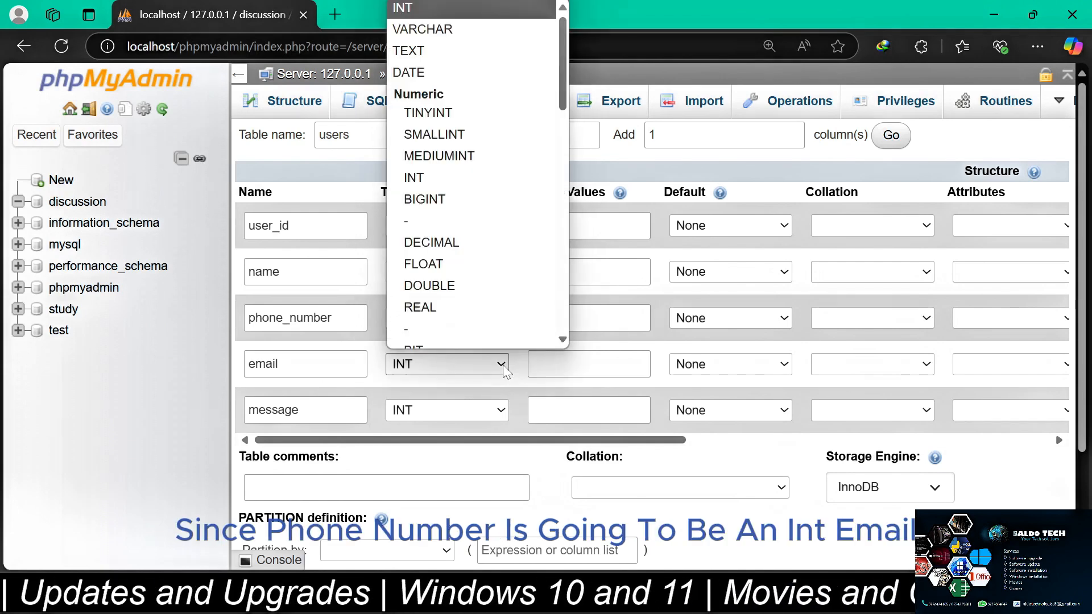
left_click(448, 30)
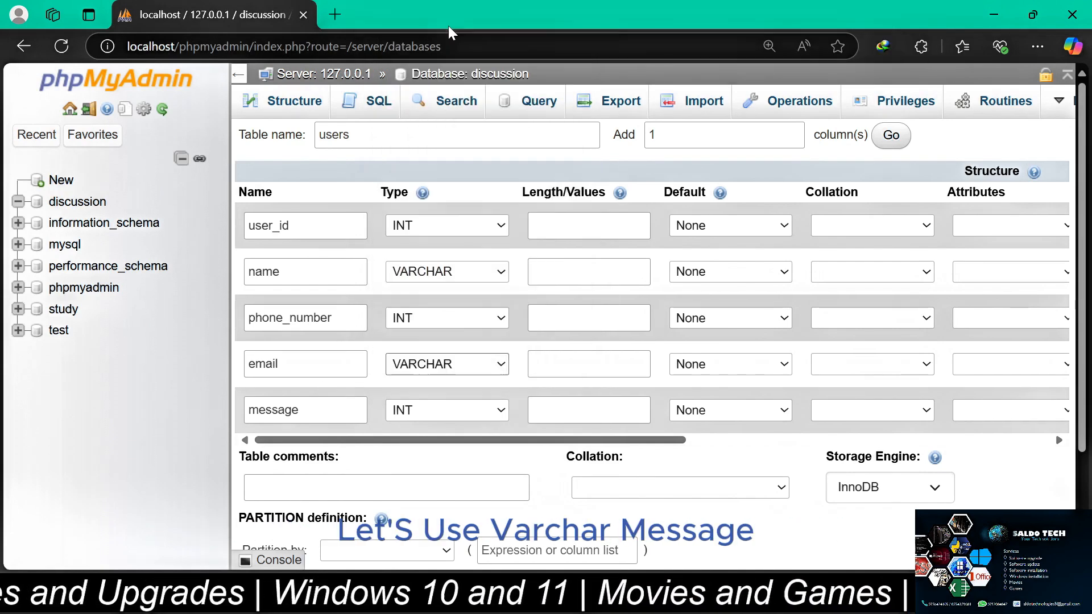
left_click(503, 407)
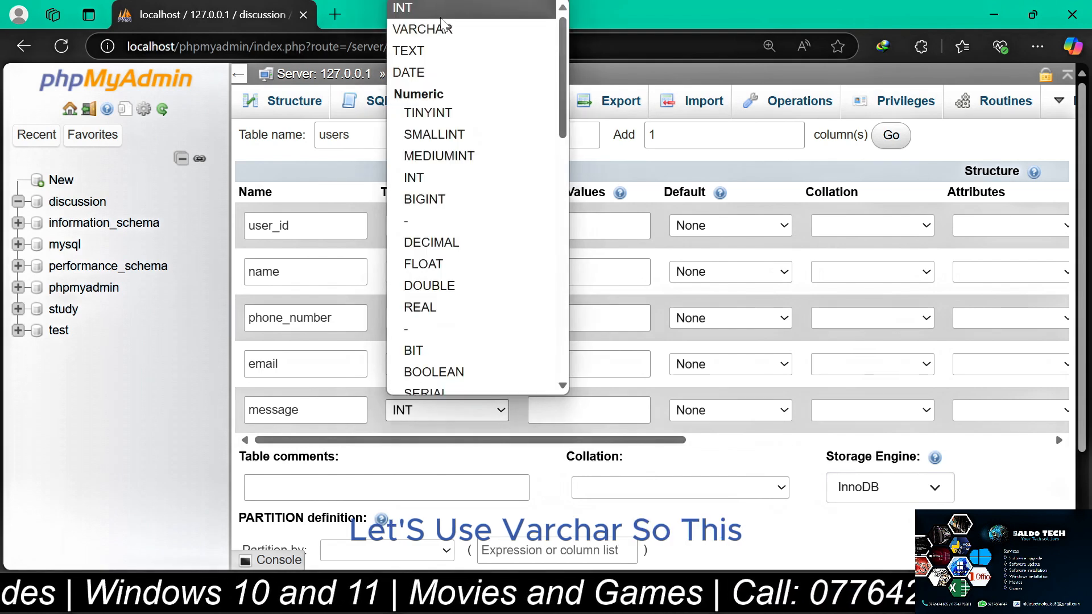
left_click(444, 29)
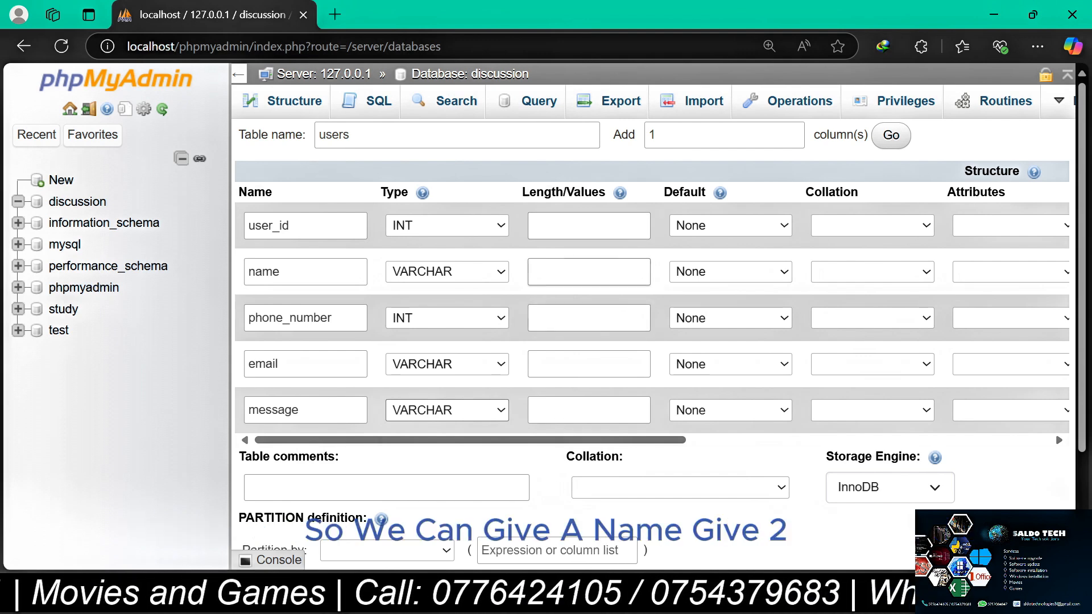
Set the column lengths to 255 for name, 20 for phone_number, and 255 for both email and message
left_click(589, 272)
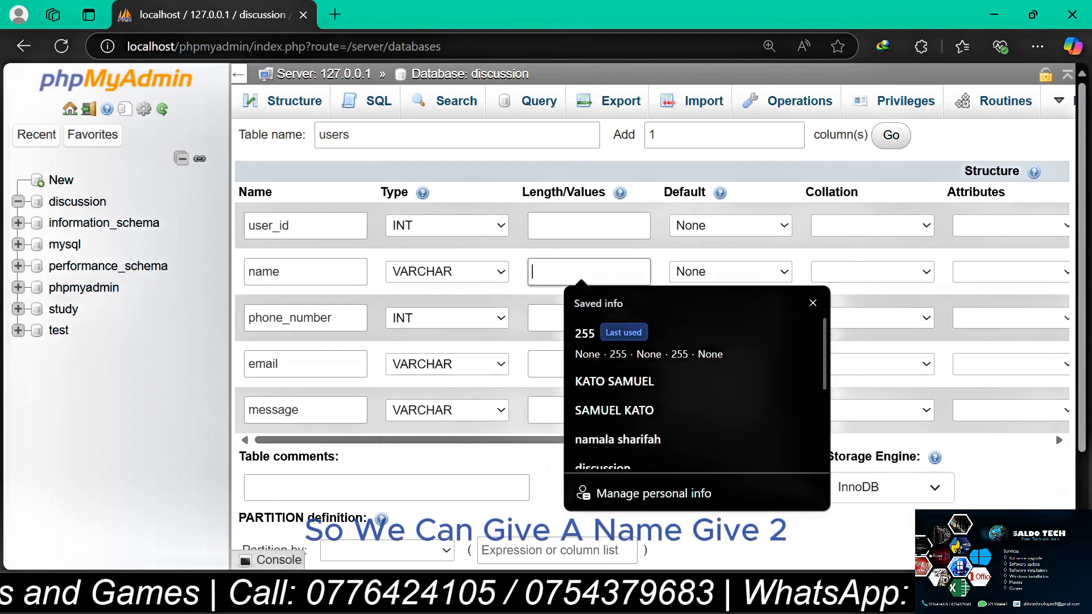
type("255")
key("Escape")
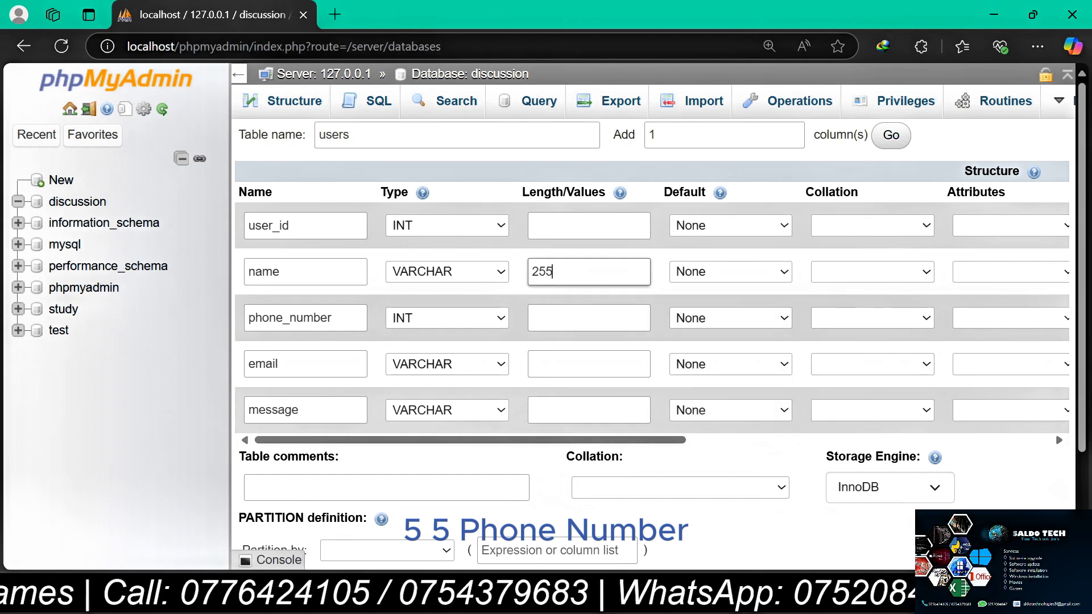
left_click(588, 318)
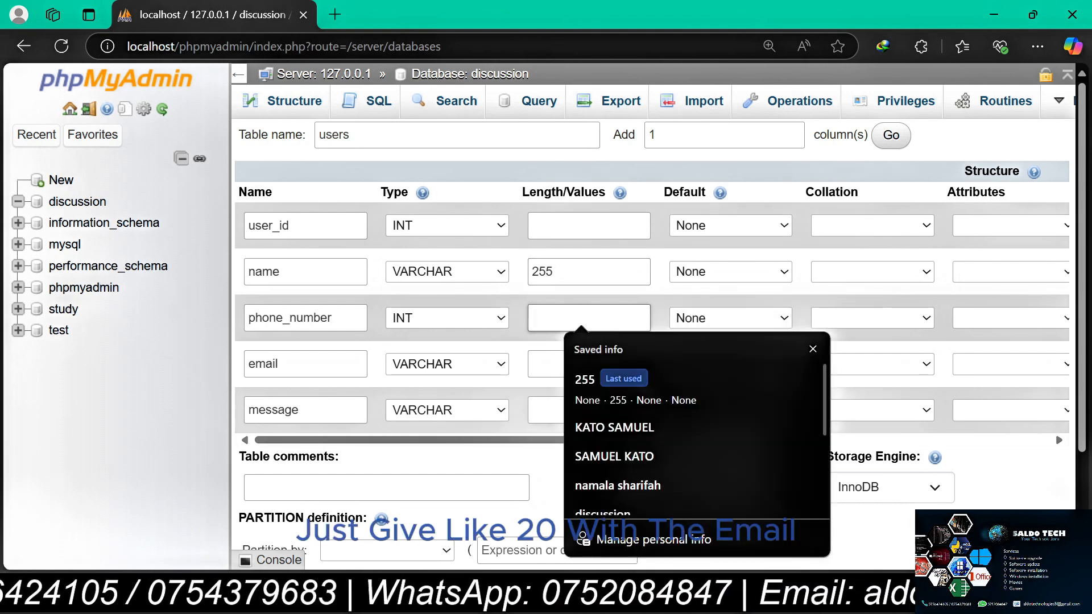
type("20")
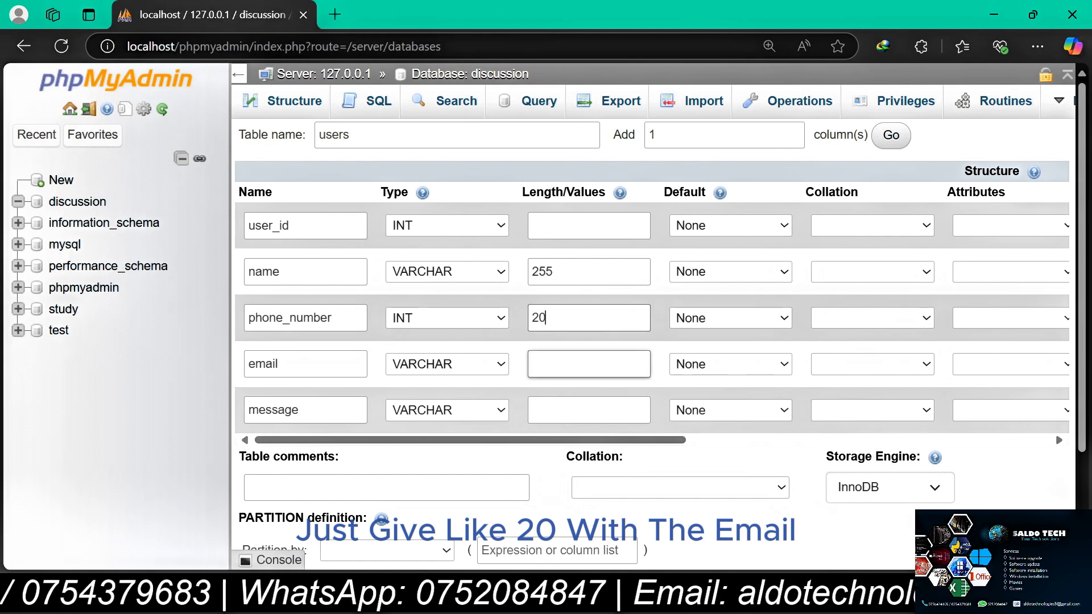
left_click(589, 364)
type("255")
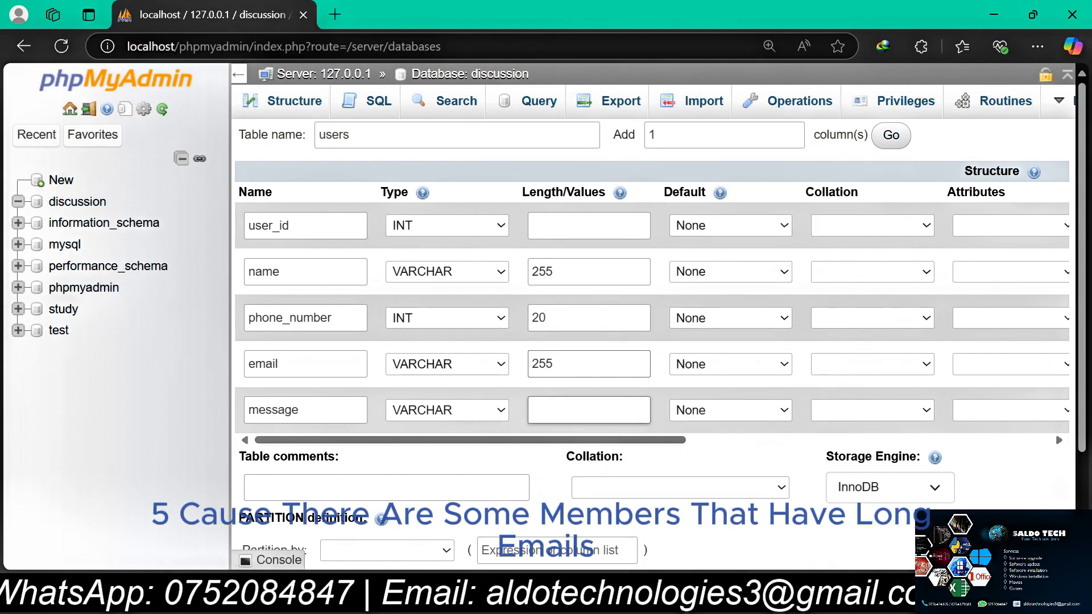
left_click(571, 410)
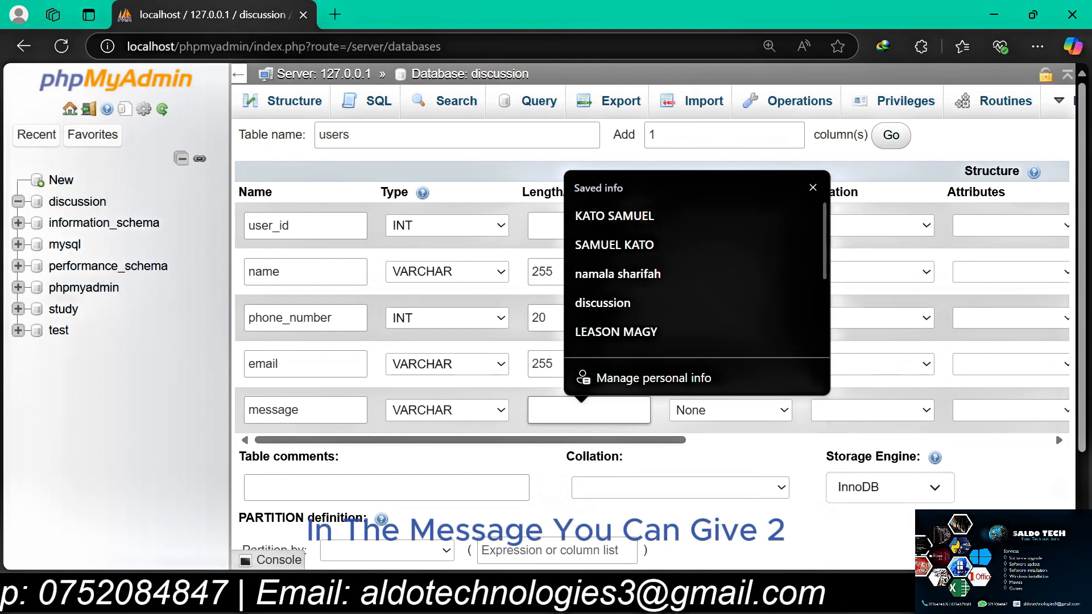
type("255")
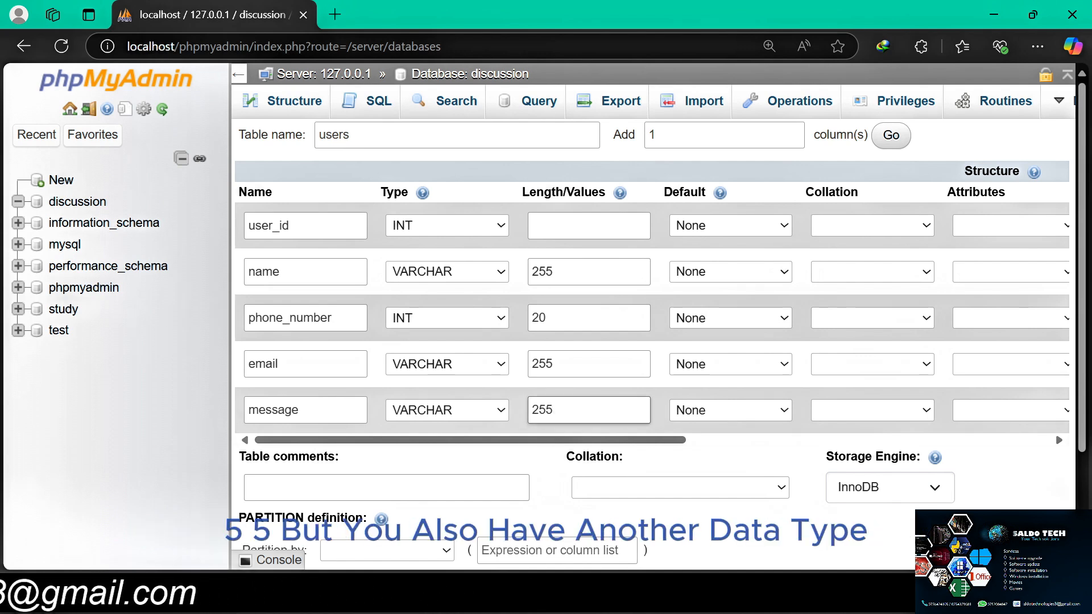
left_click(500, 412)
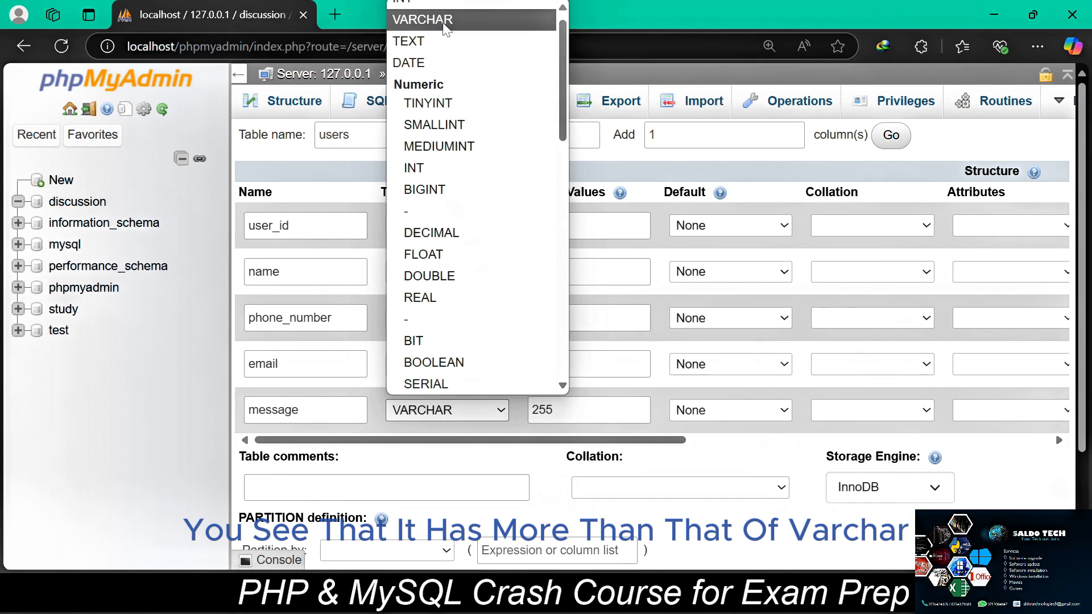
left_click(526, 468)
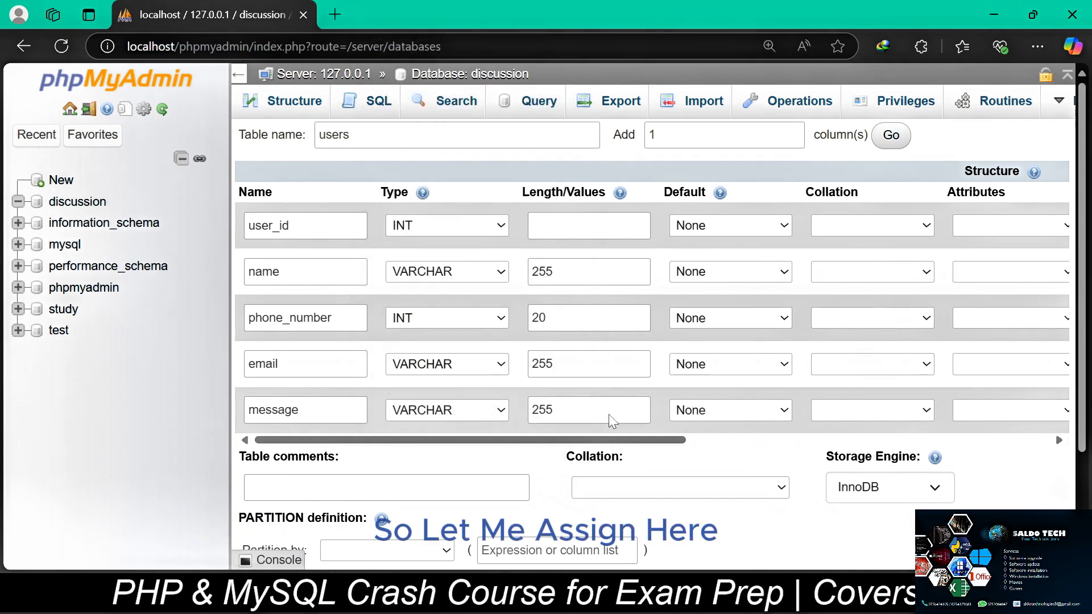
Make user_id the PRIMARY key of the users table and enable auto increment for it
scroll(813, 363, "right", 5)
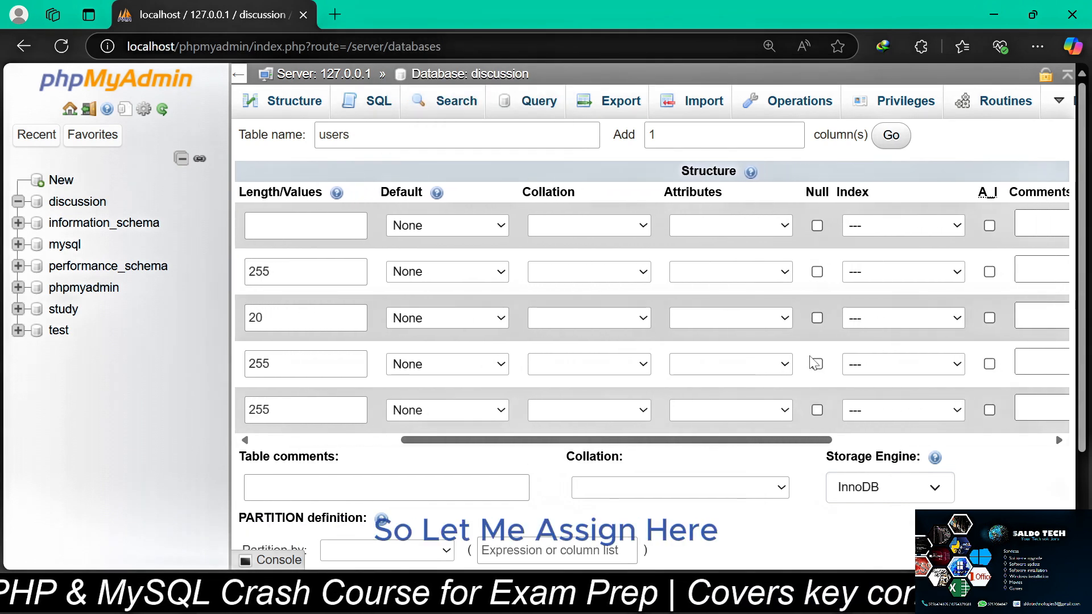
scroll(813, 363, "right", 4)
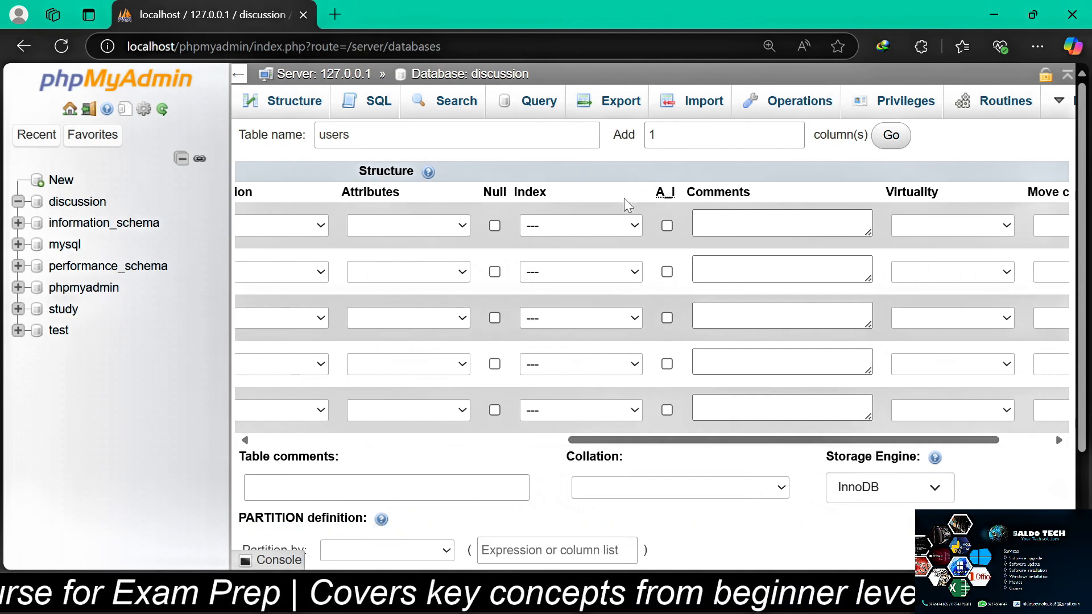
left_click(635, 228)
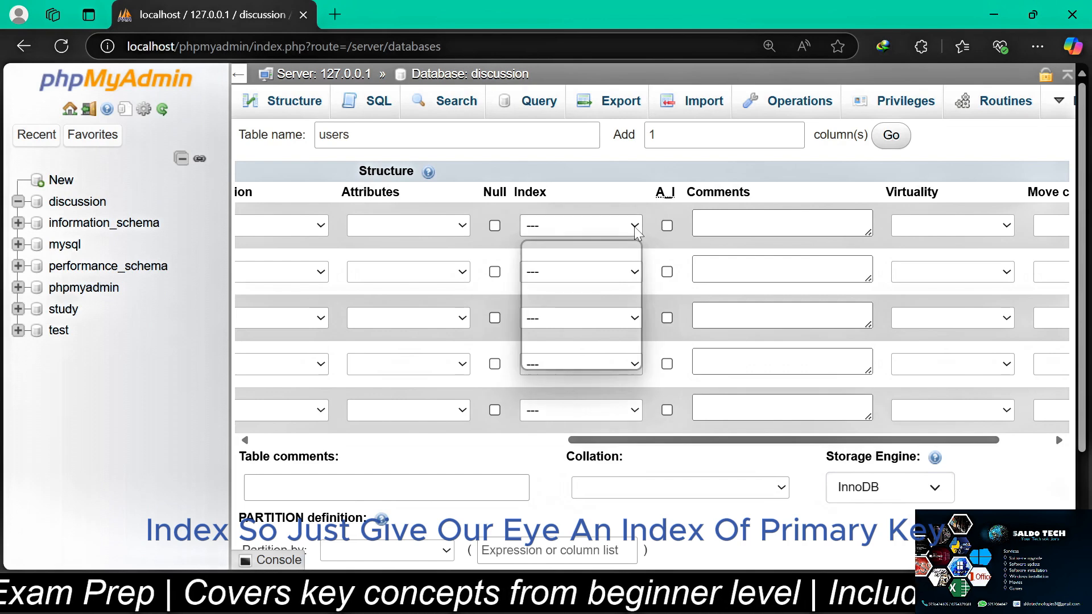
left_click(552, 275)
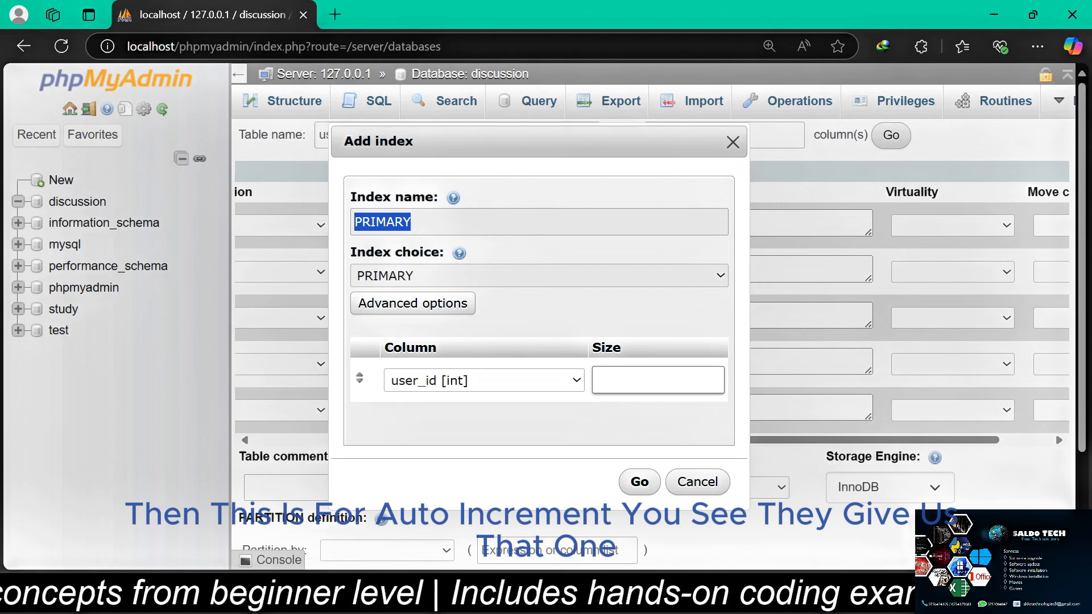
left_click(639, 483)
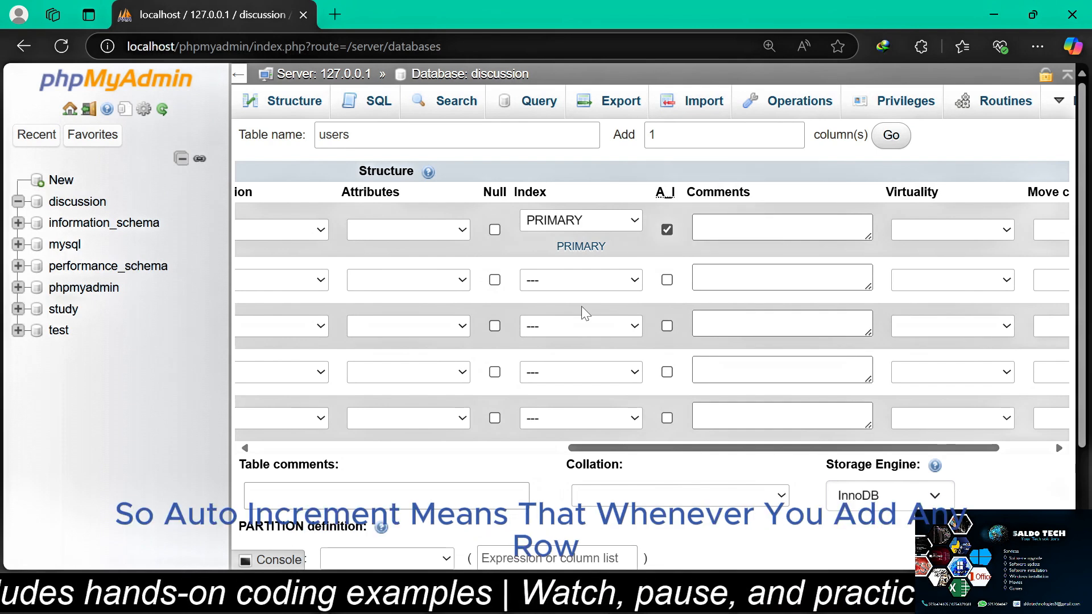
Save the users table definition to create the table in the discussion database
scroll(580, 309, "left", 5)
scroll(583, 310, "left", 5)
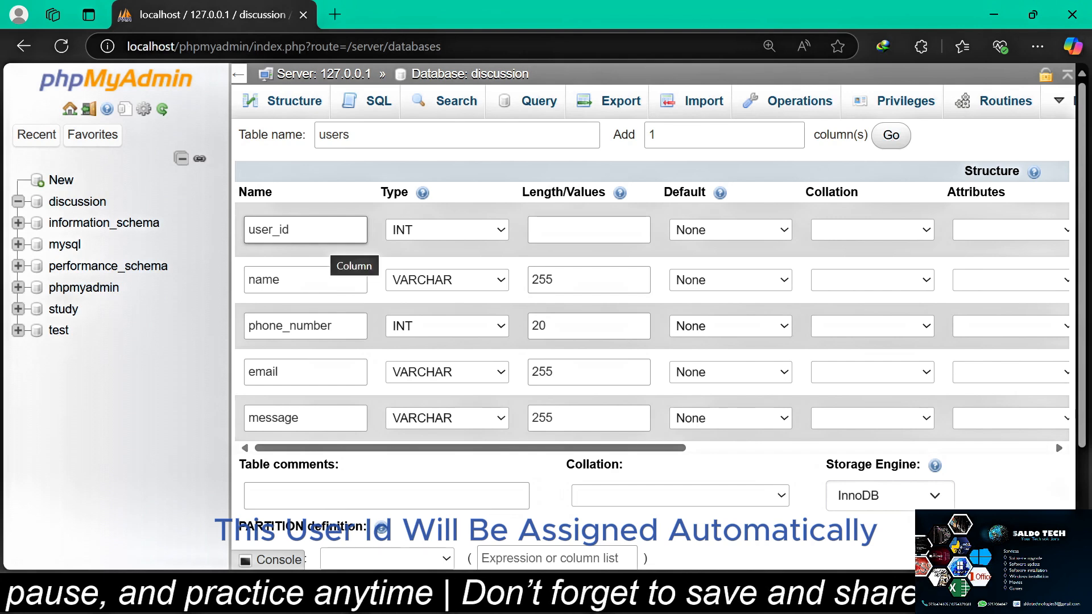
scroll(636, 355, "down", 3)
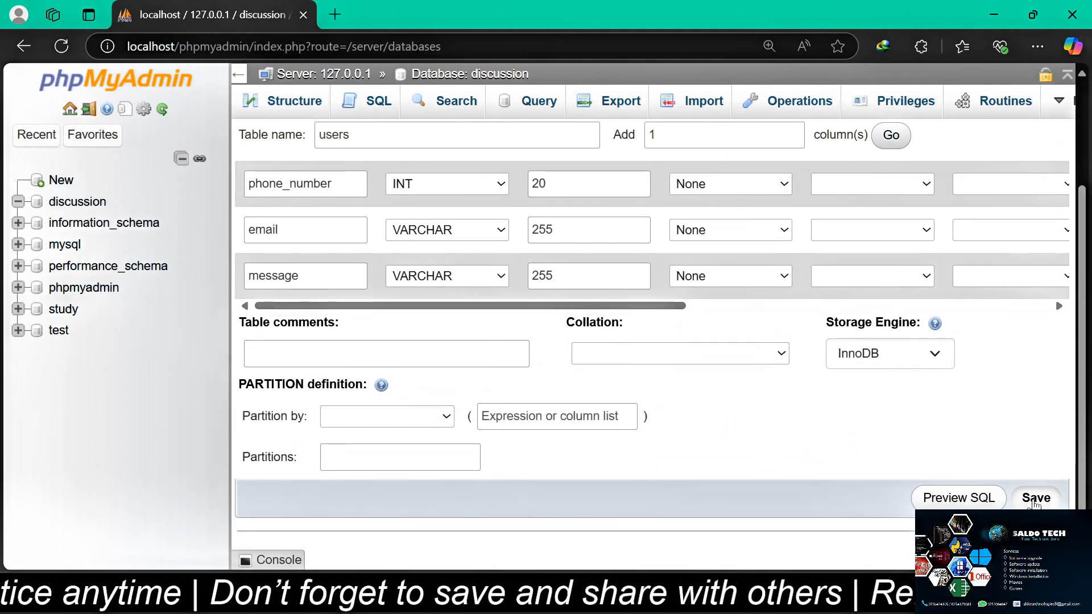
left_click(1035, 499)
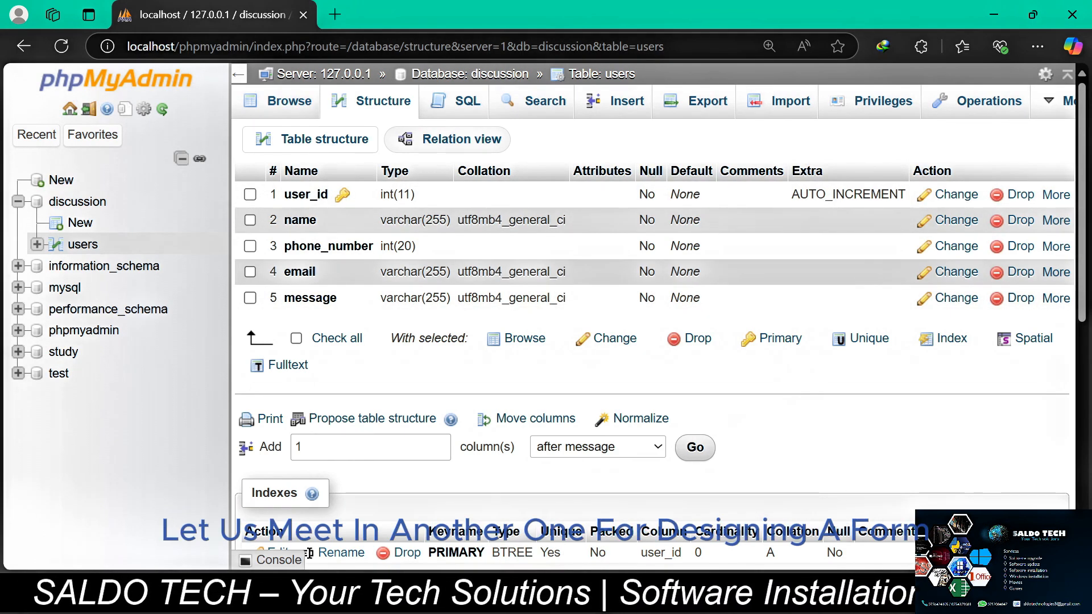
mouse_move(809, 613)
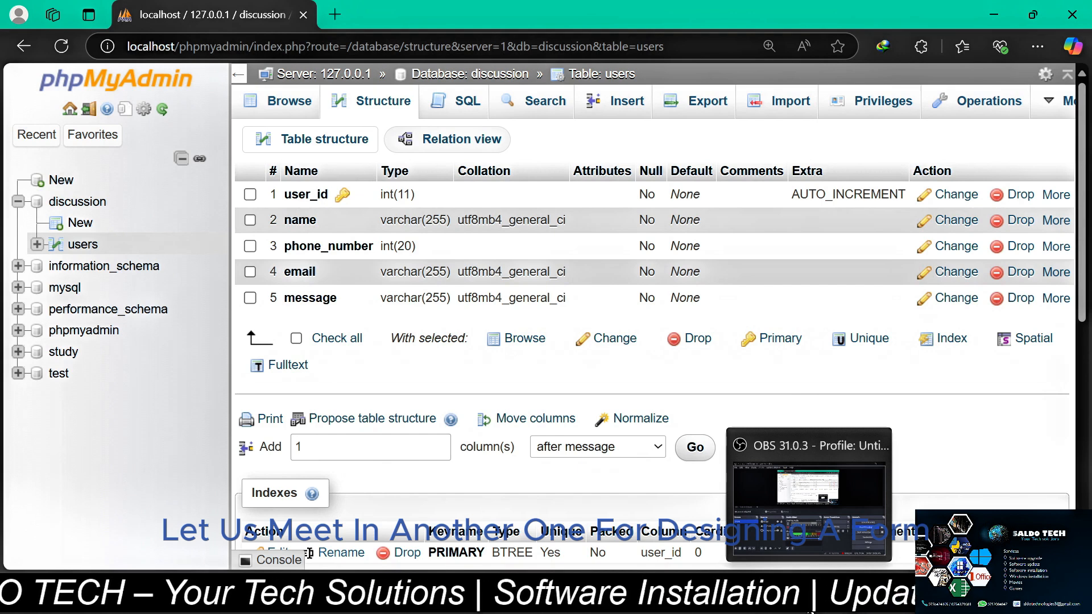